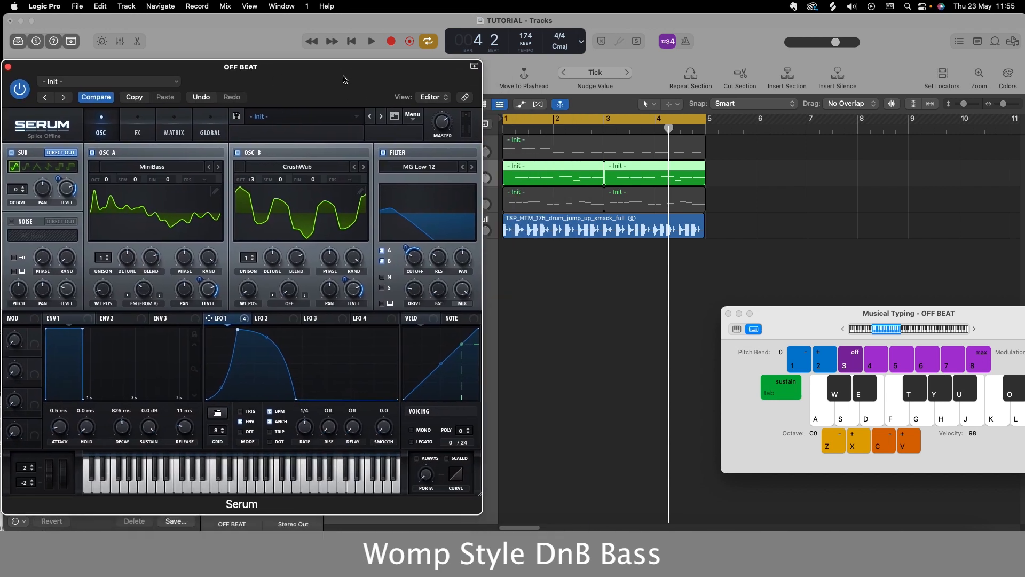
- Play back the existing bass and drum loop
key("space")
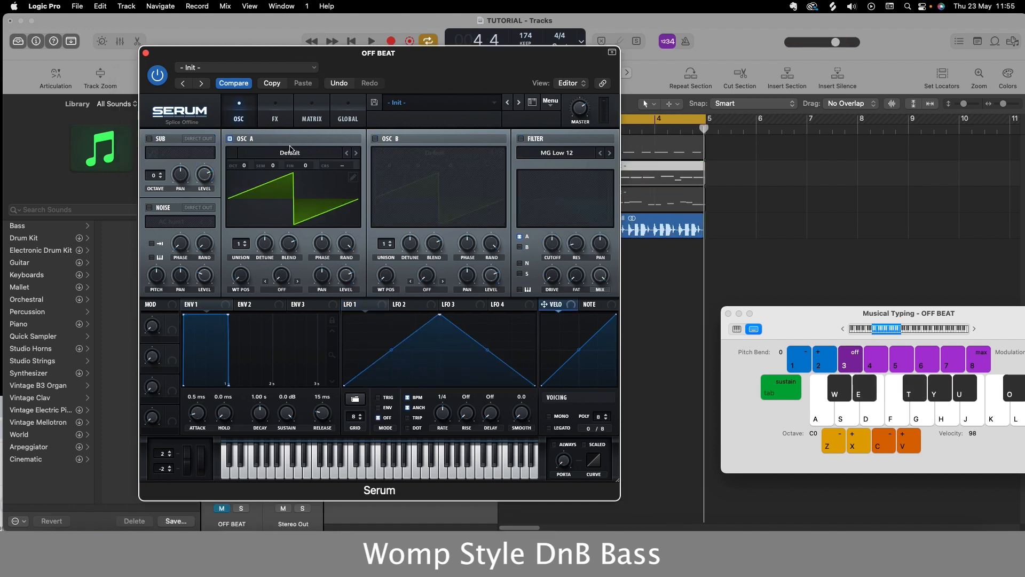
- Load the analog MiniBass wavetable into oscillator A and raise its wavetable position
left_click(290, 153)
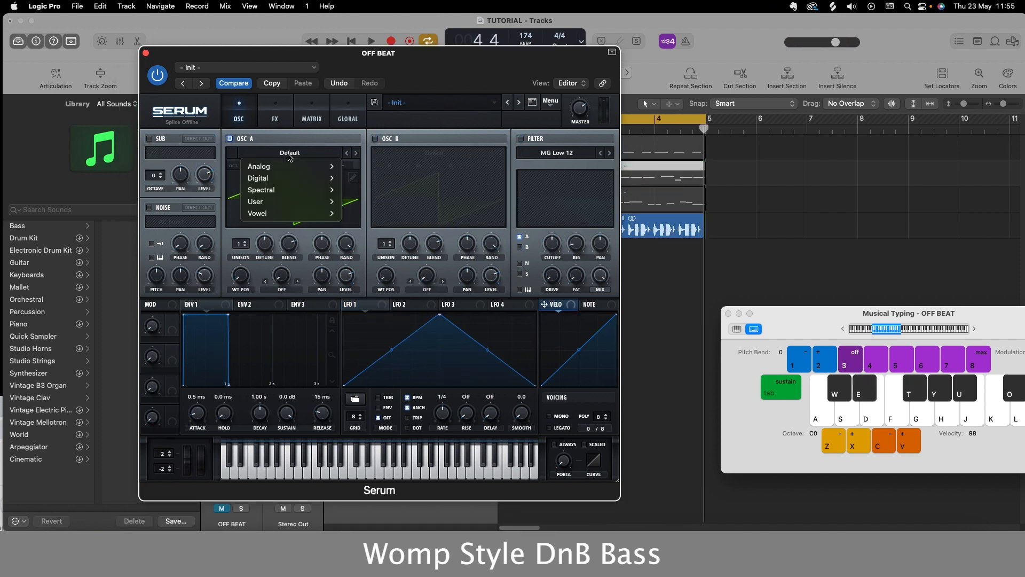
mouse_move(288, 164)
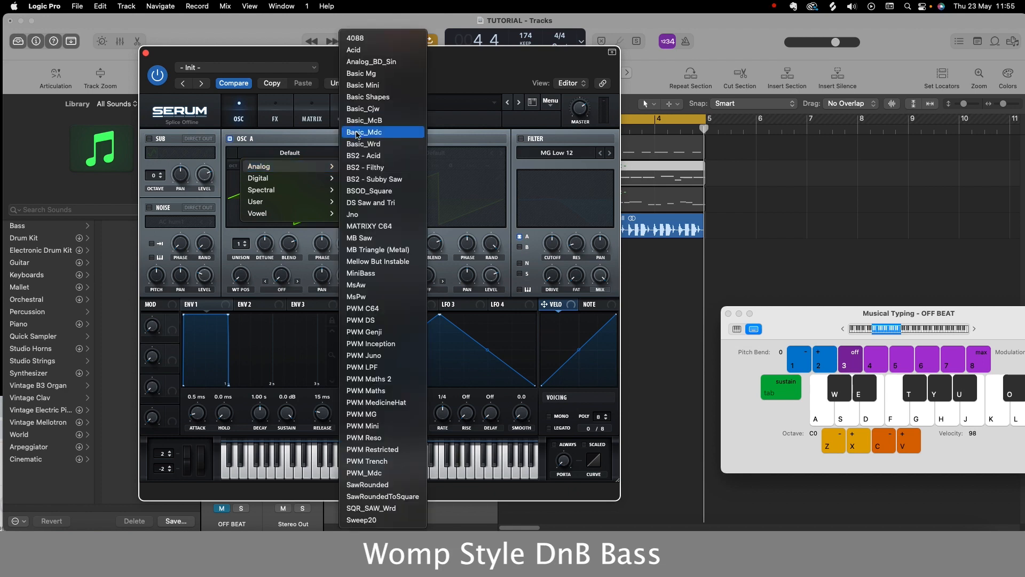
left_click(375, 274)
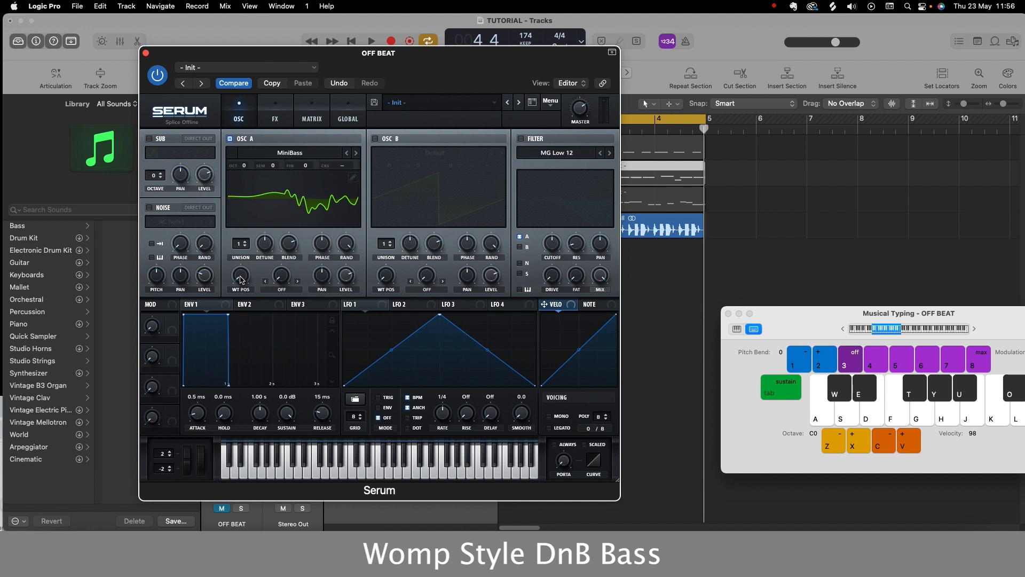
left_click_drag(240, 278, 238, 273)
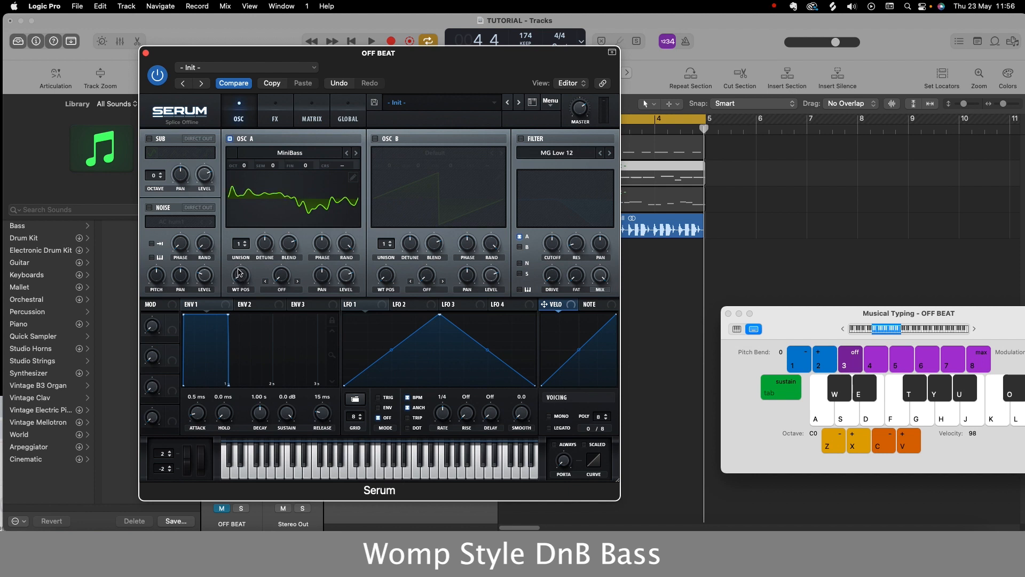
- Enable oscillator B and load the digital CrushWub wavetable into it
left_click(375, 140)
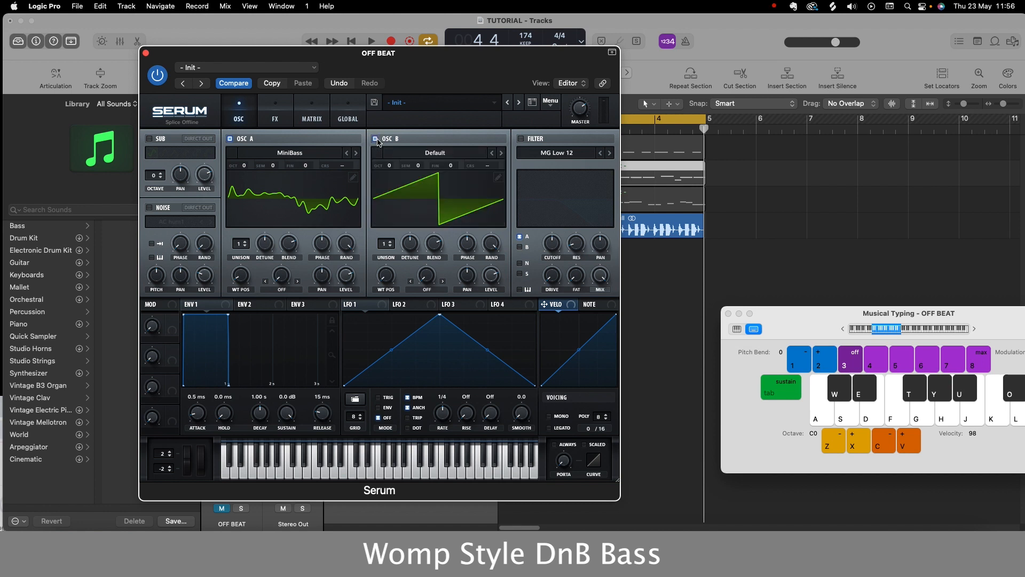
left_click(435, 153)
mouse_move(432, 178)
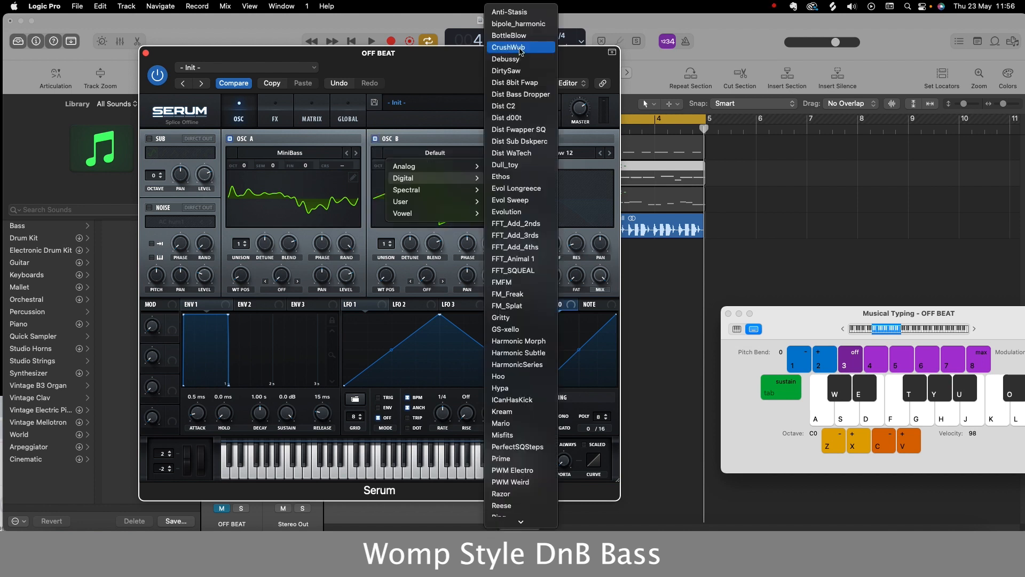
left_click(520, 47)
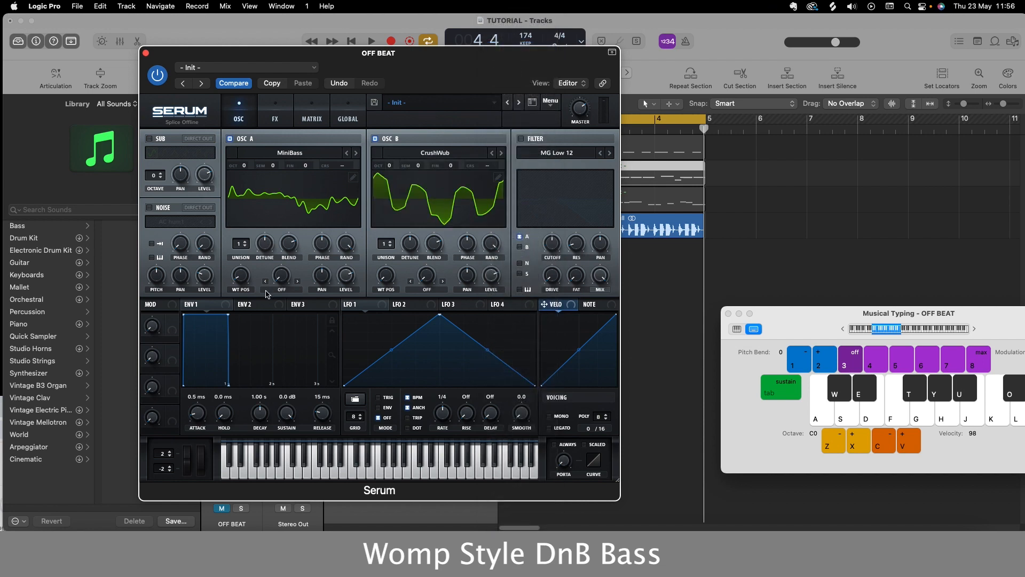
- Set oscillator A's warp mode to FM (From B) and raise oscillator B's octave to +3
left_click(282, 291)
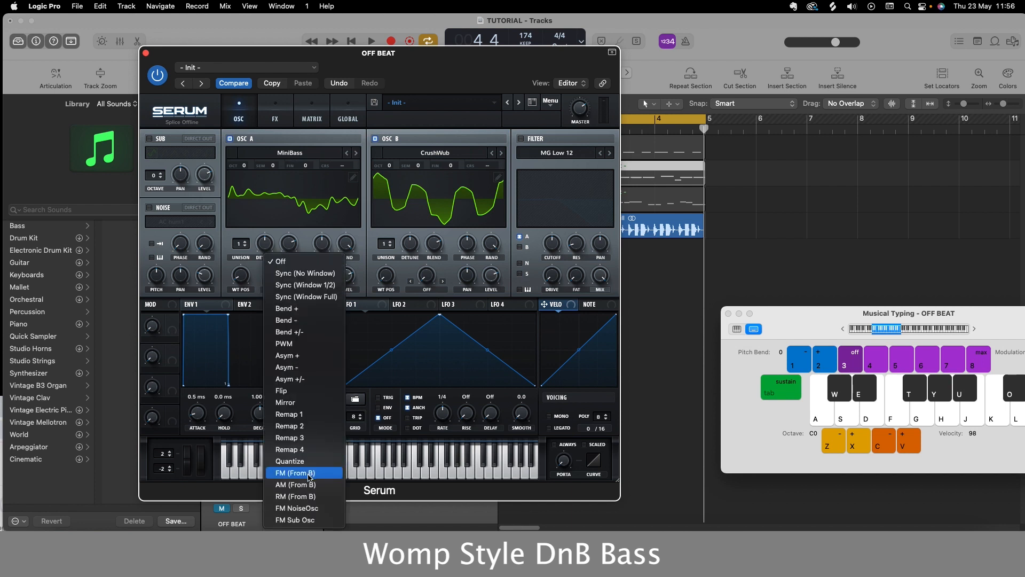
left_click(310, 477)
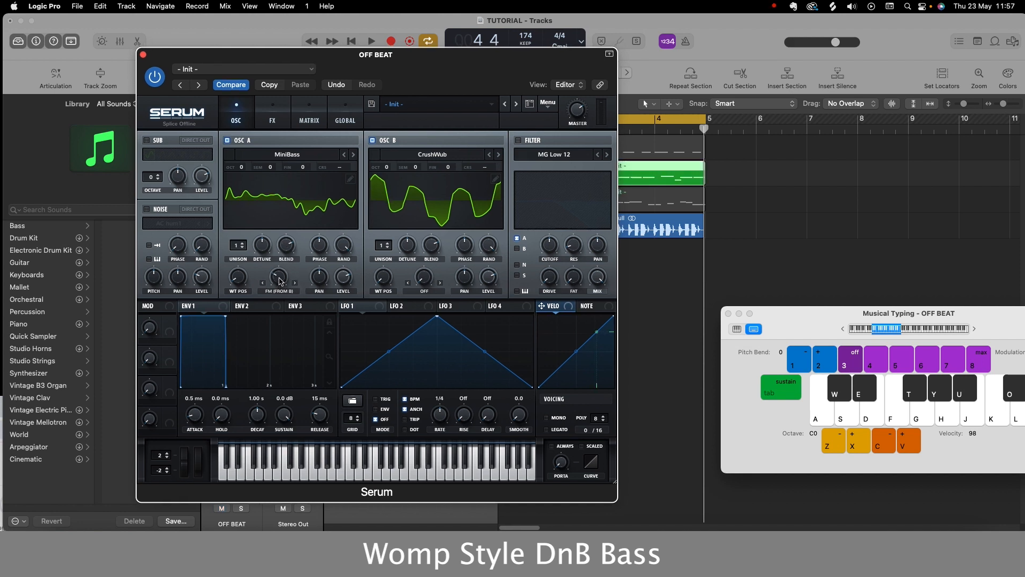
left_click_drag(388, 170, 393, 129)
- Play several notes to audition the frequency-modulated bass sound
key("h")
key("h")
key("d")
key("d")
key("h")
key("h")
key("d")
key("d")
key("f")
key("f")
- Enable the MG Low 12 filter, route oscillators A and B through it, and lower its cutoff while playing test notes
left_click(518, 140)
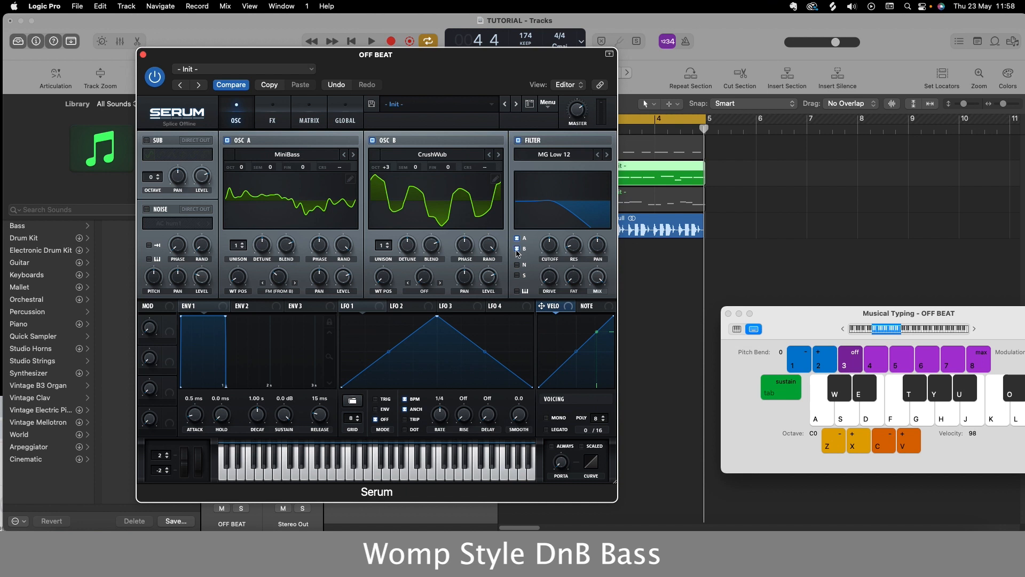
key("h")
key("h")
left_click_drag(553, 246, 573, 227)
key("h")
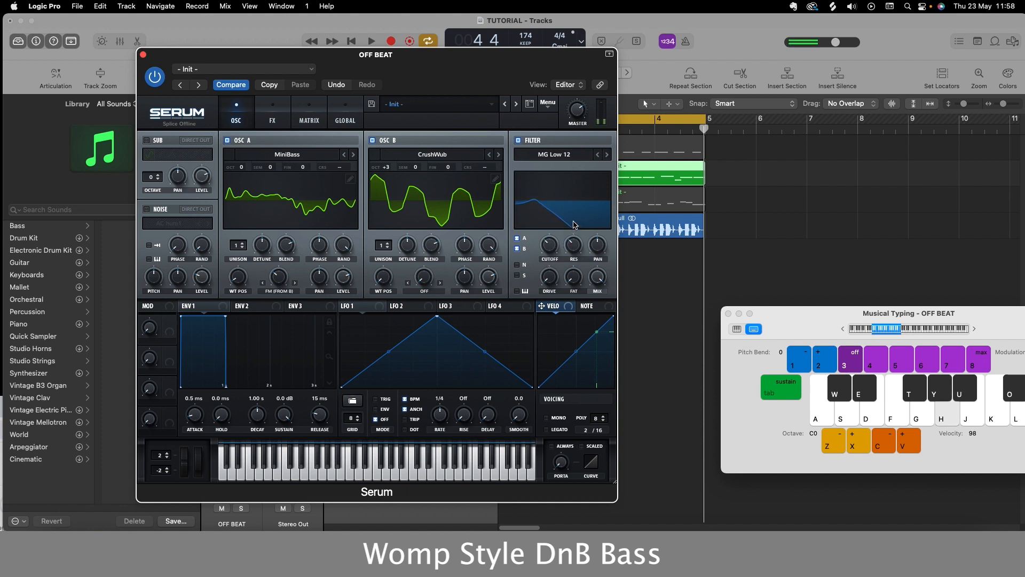
- Shape LFO 1 into a curved hump with an early peak that falls to zero around the middle and stays flat
left_click_drag(437, 317, 389, 315)
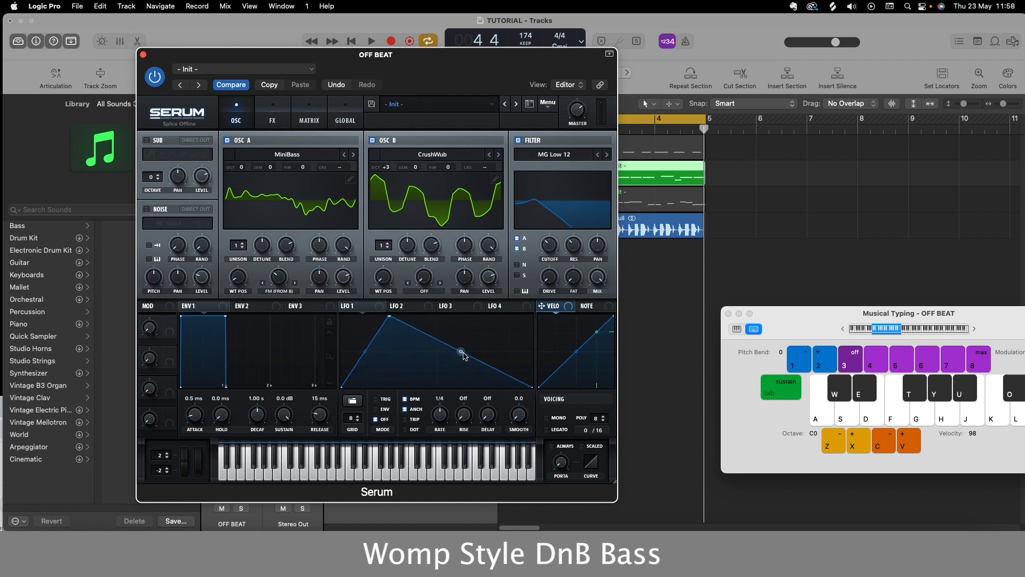
double_click(427, 336)
left_click_drag(427, 337, 438, 388)
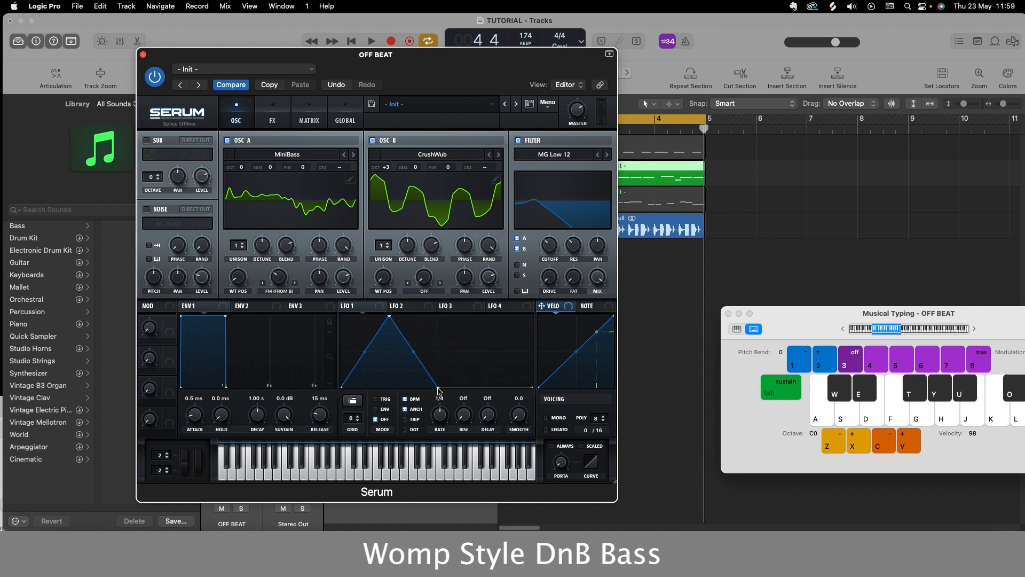
left_click_drag(366, 357, 373, 318)
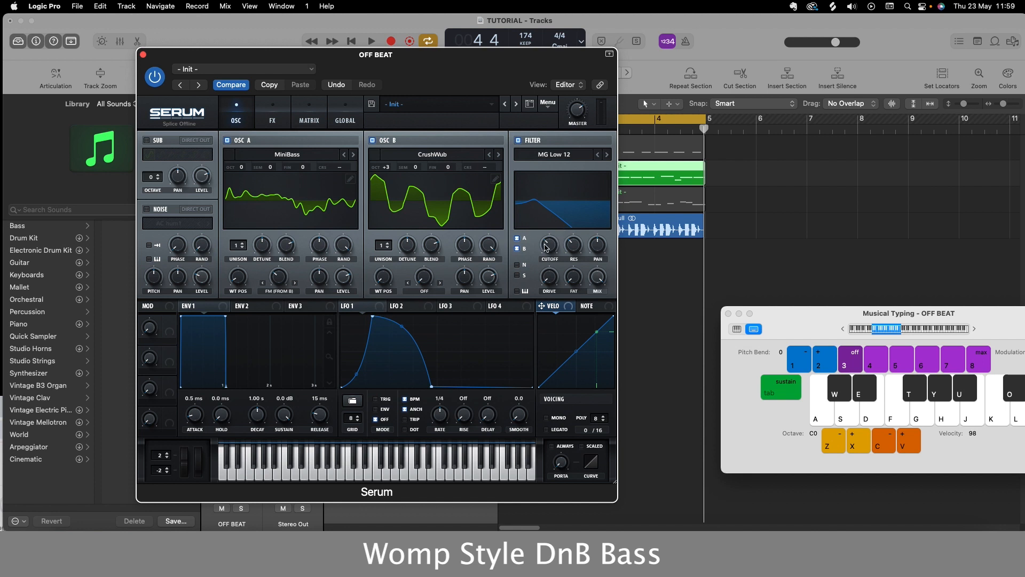
- Assign LFO 1 in ENV mode to the filter cutoff and play notes to test the movement
left_click_drag(344, 306, 537, 264)
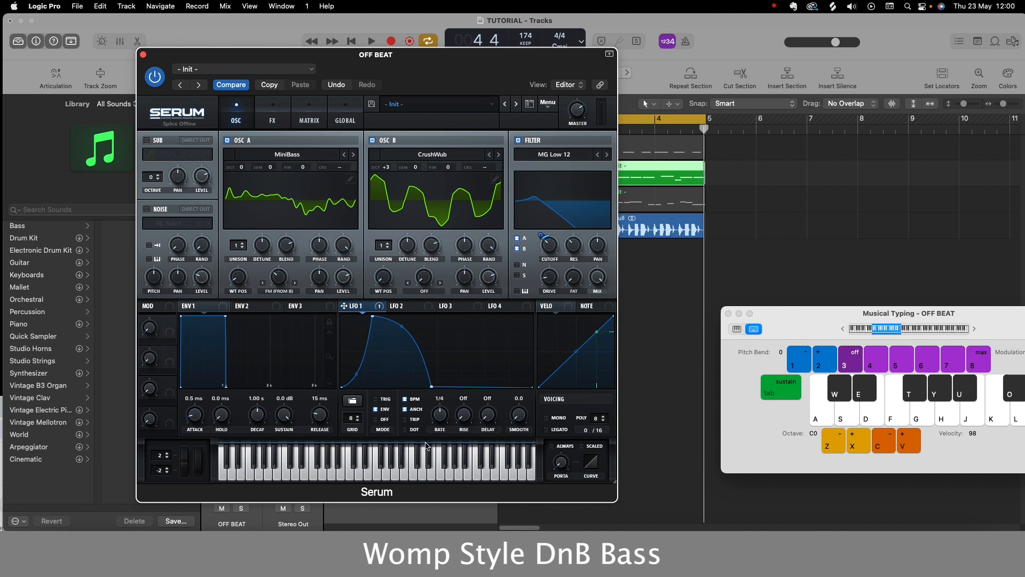
key("y")
key("y")
key("d")
key("d")
key("f")
key("f")
- Assign LFO 1 to the levels of oscillators A and B and play notes to test the result
left_click_drag(380, 306, 344, 277)
left_click_drag(381, 308, 489, 280)
key("f")
key("g")
key("g")
key("h")
key("d")
key("f")
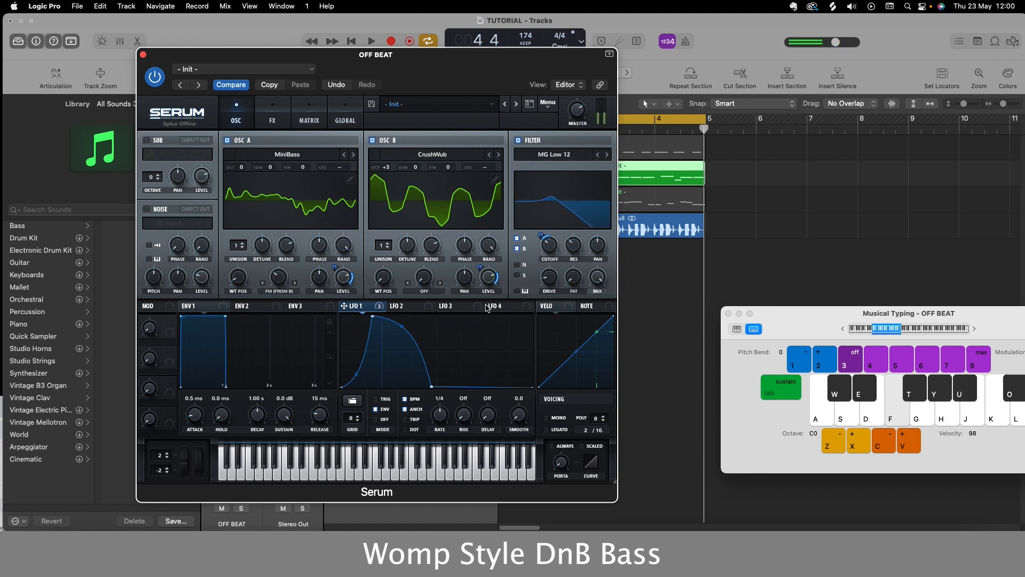
key("j")
key("g")
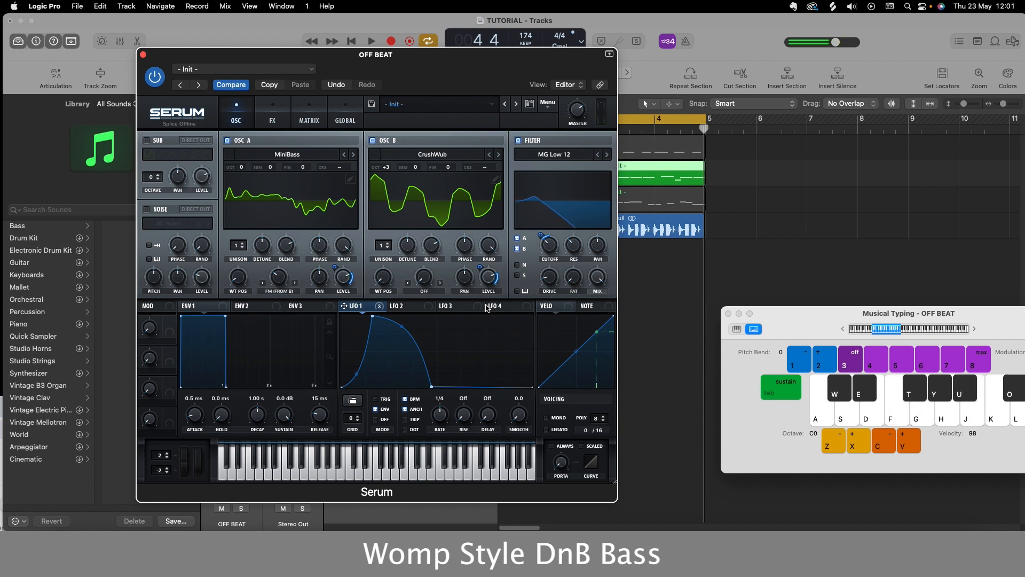
- Enable the Distortion effect, set its type to X-Shaper, and bend the Shaper B curve upward
left_click(280, 120)
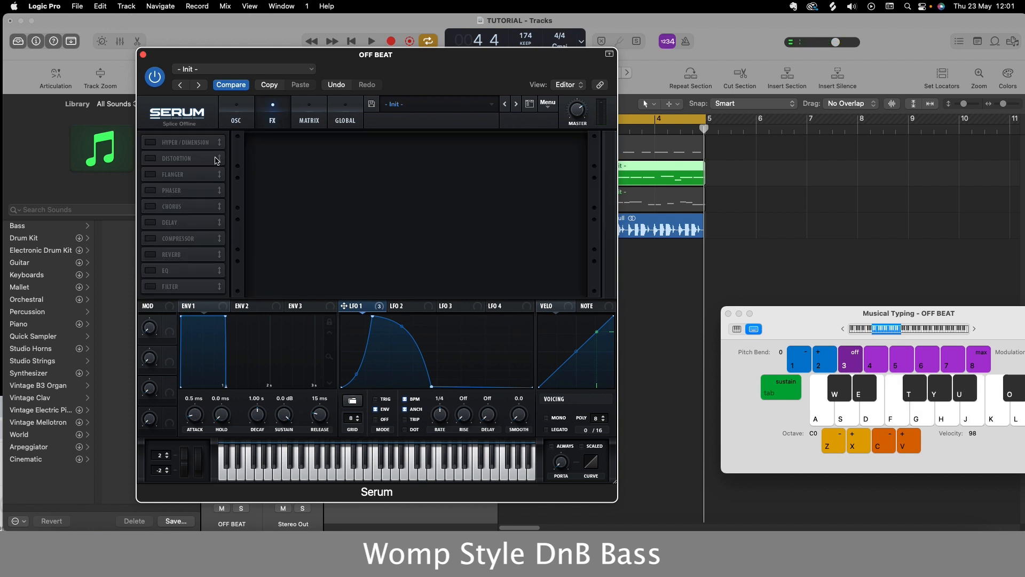
left_click(152, 159)
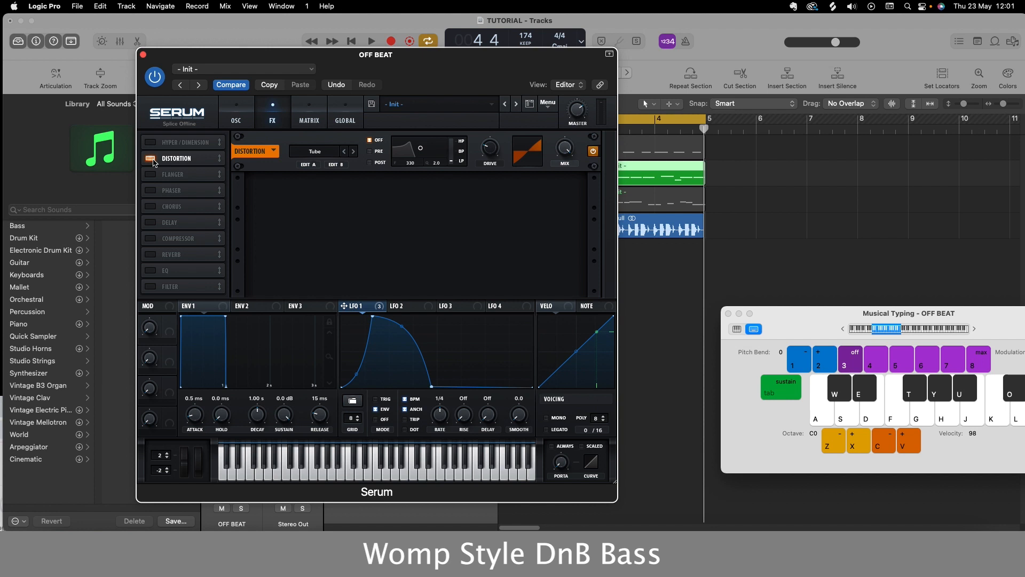
left_click(317, 152)
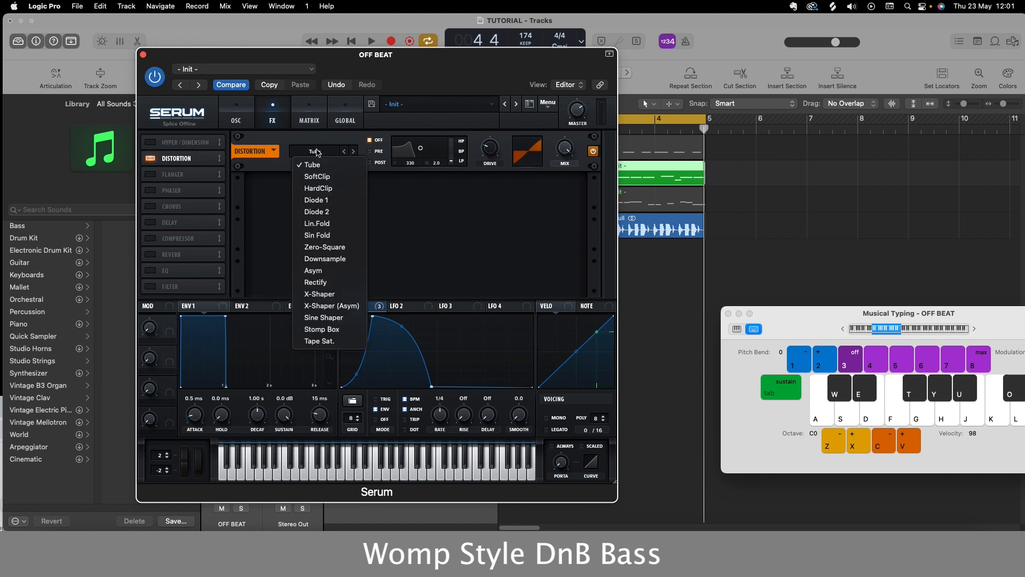
left_click(314, 293)
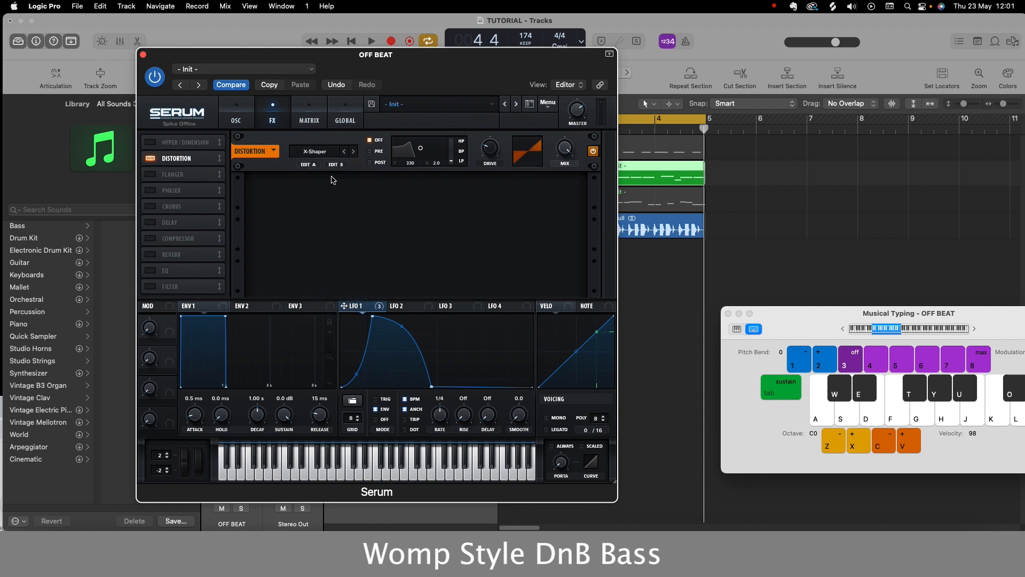
left_click(332, 170)
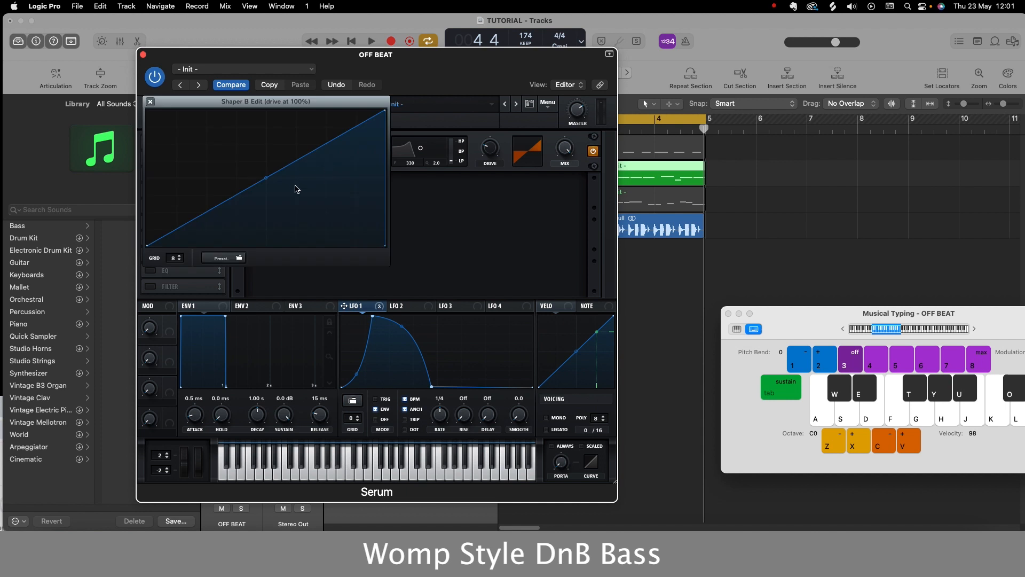
left_click_drag(265, 178, 249, 151)
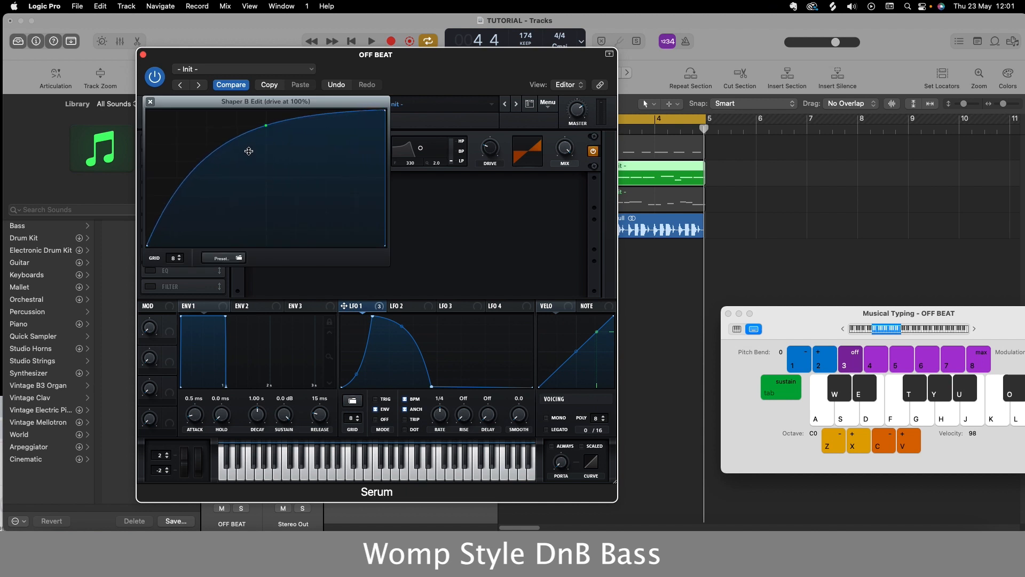
left_click(151, 102)
- Play a series of notes to audition the bass with the X-Shaper distortion
key("t")
key("t")
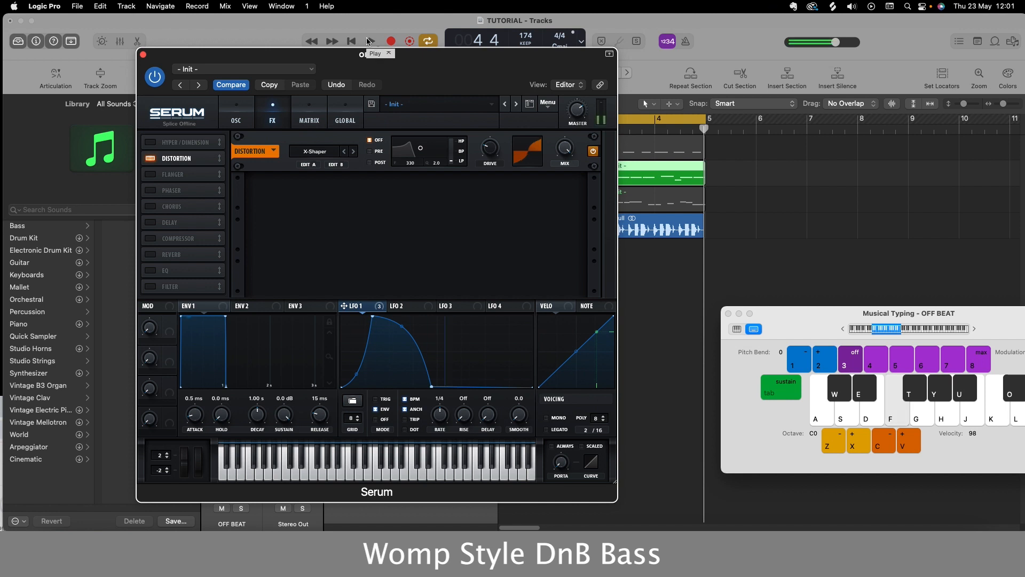
key("u")
key("t")
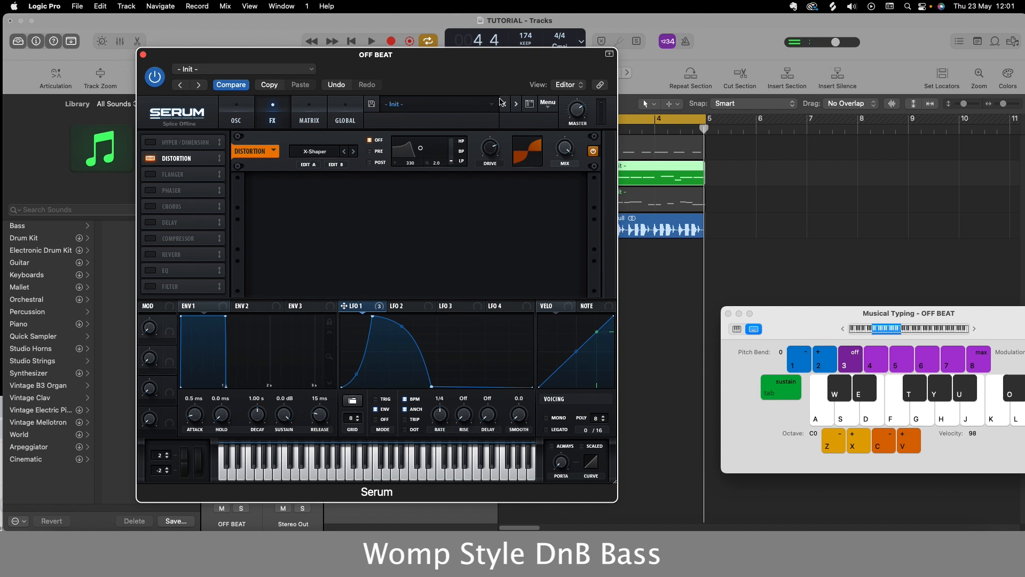
key("u")
key("u")
key("t")
key("f")
key("g")
key("g")
- Enable the MG Low 6 effects filter and adjust its cutoff and resonance while repeating a test note
left_click(151, 287)
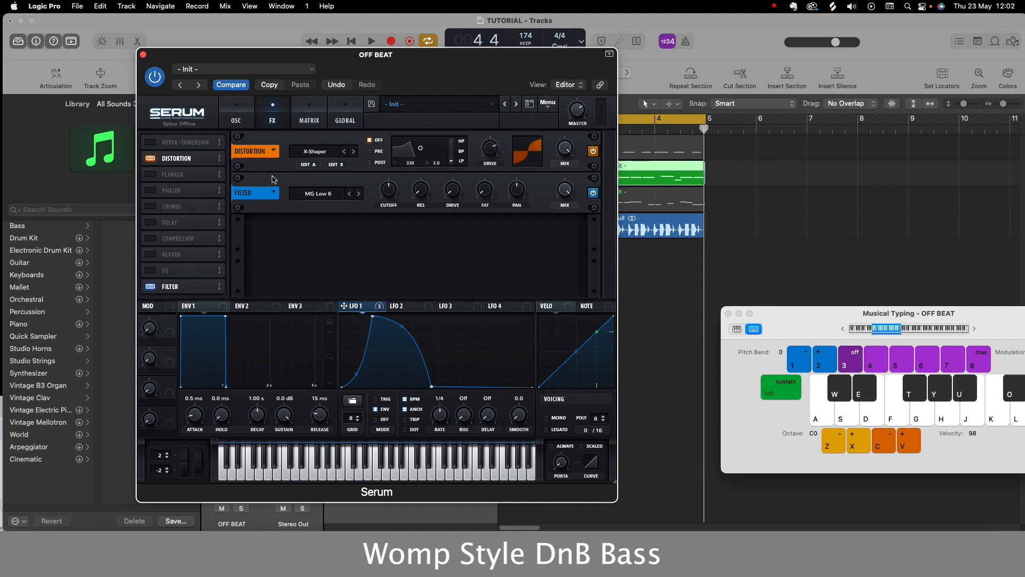
key("h")
key("h")
key("h")
key("h")
key("h")
key("h")
key("h")
key("h")
key("h")
key("h")
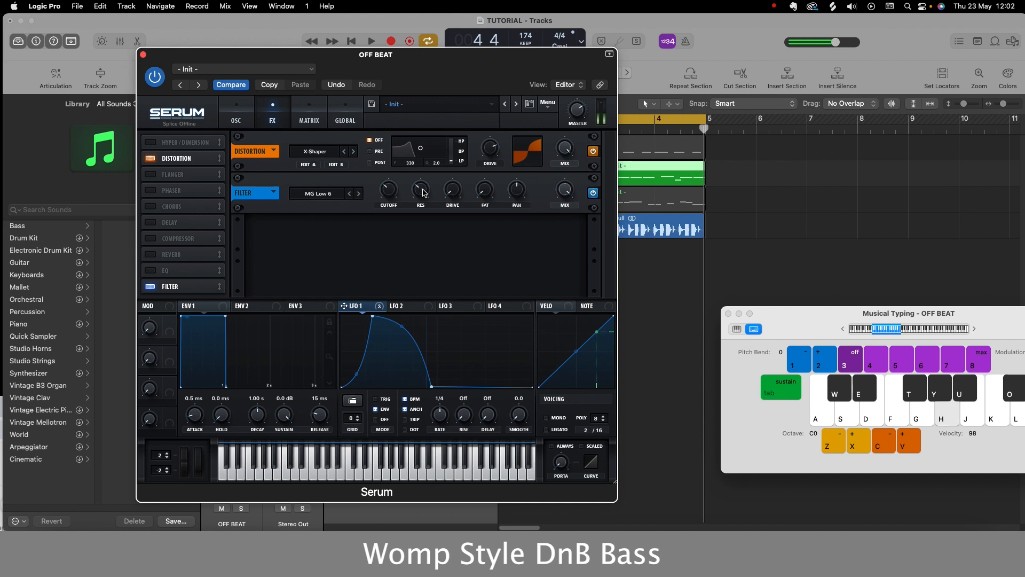
- Raise the effects filter's drive while playing notes, and move the filter directly after Distortion in the effects order
key("f")
key("g")
key("g")
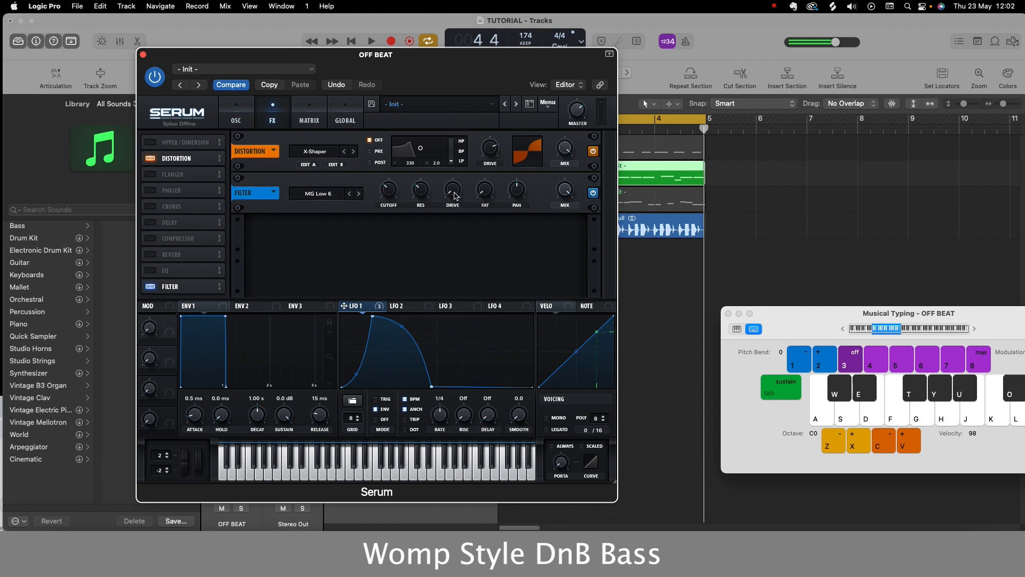
key("g")
key("g")
key("g")
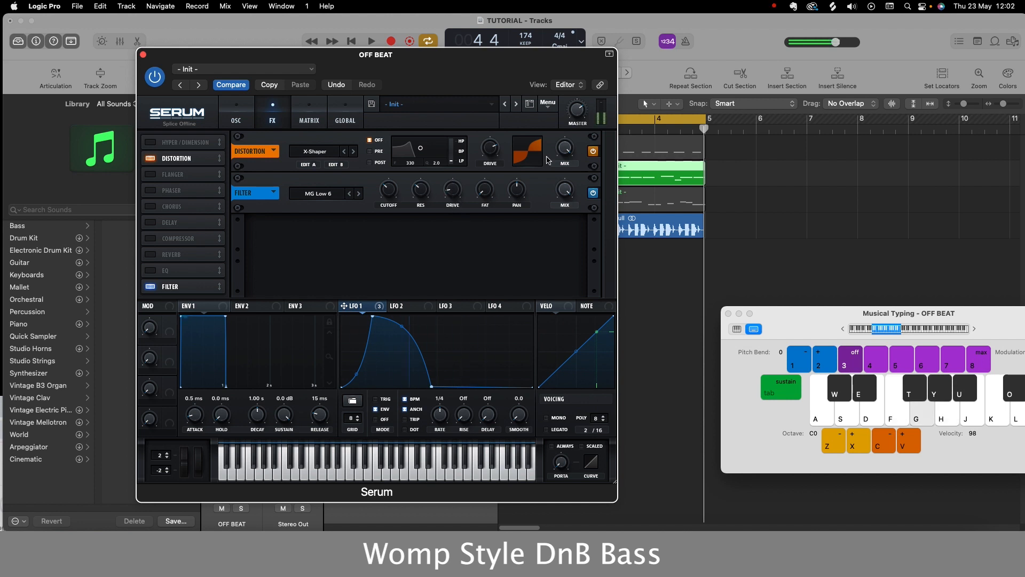
key("j")
key("g")
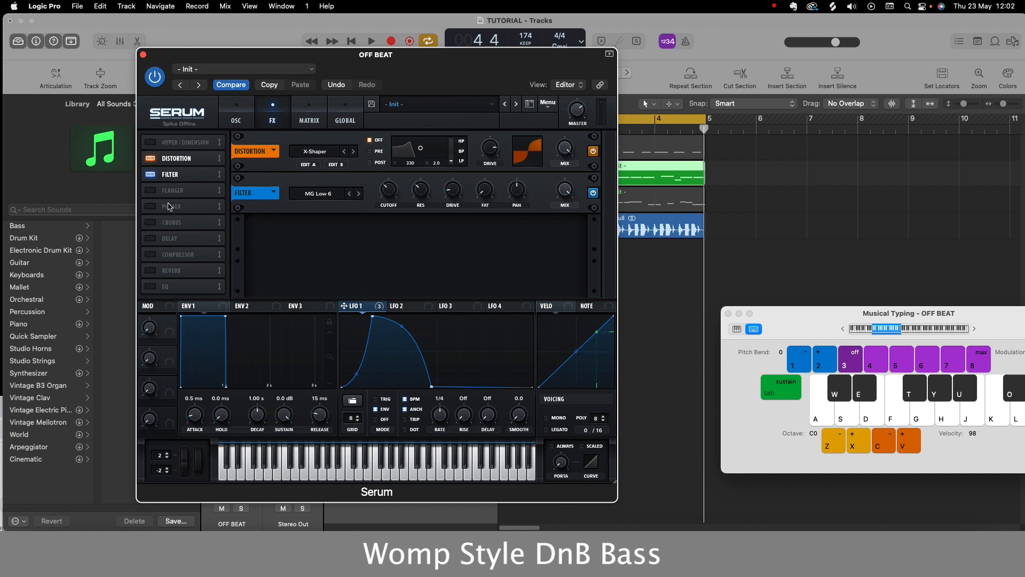
- Enable the EQ effect, set its low band to a low cut with reduced Q, and move it directly after the filter
left_click(160, 288)
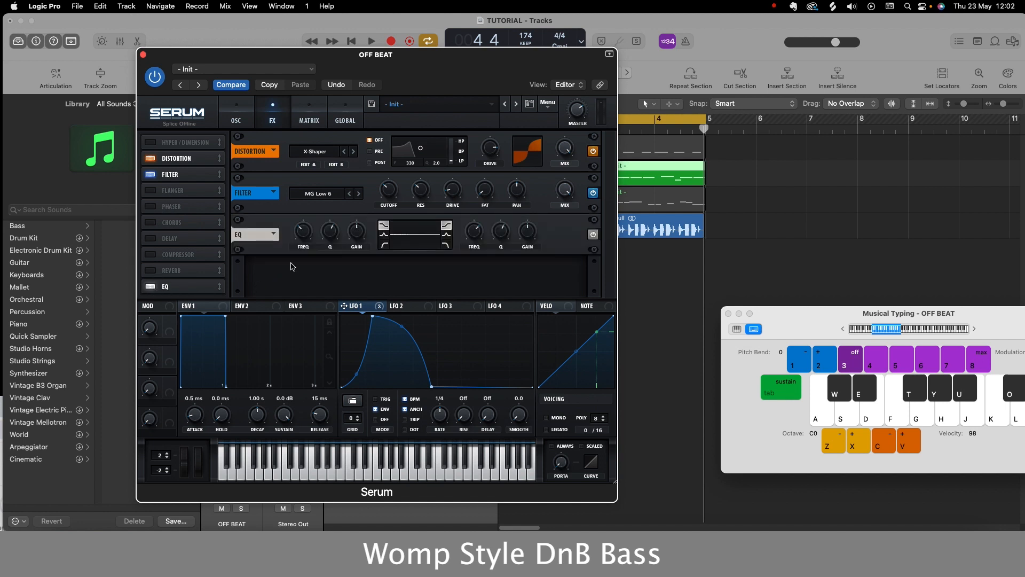
key("h")
left_click(386, 246)
key("h")
left_click_drag(328, 232, 329, 251)
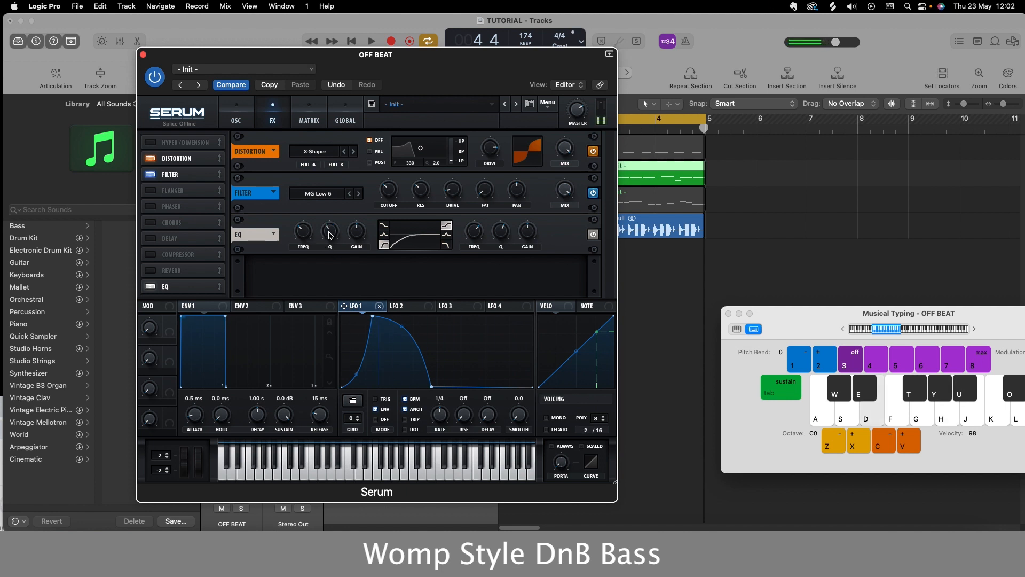
left_click_drag(176, 287, 243, 212)
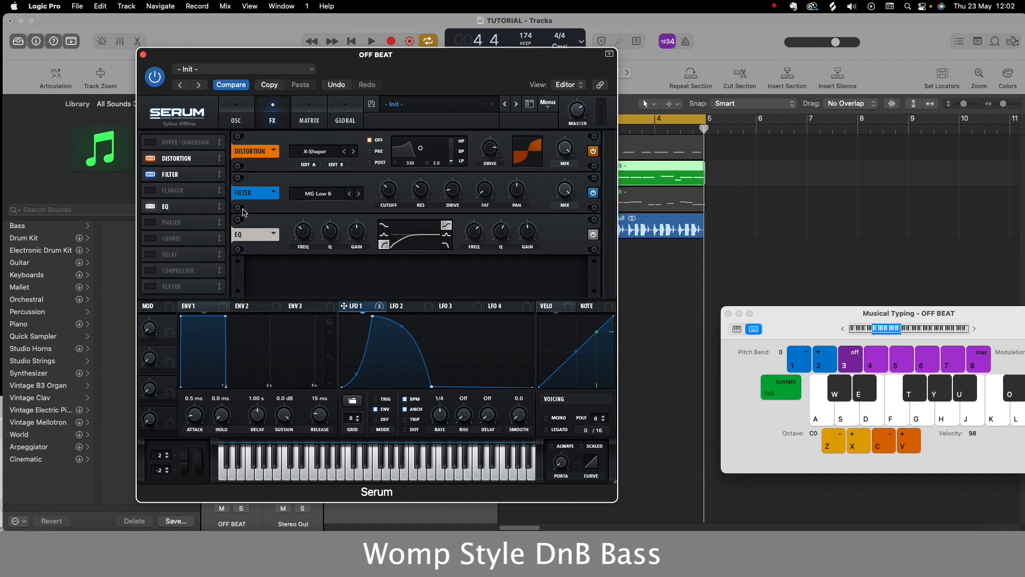
- Enable the Compressor effect with a test note, and turn on the sub oscillator with Direct Out routing
left_click(153, 271)
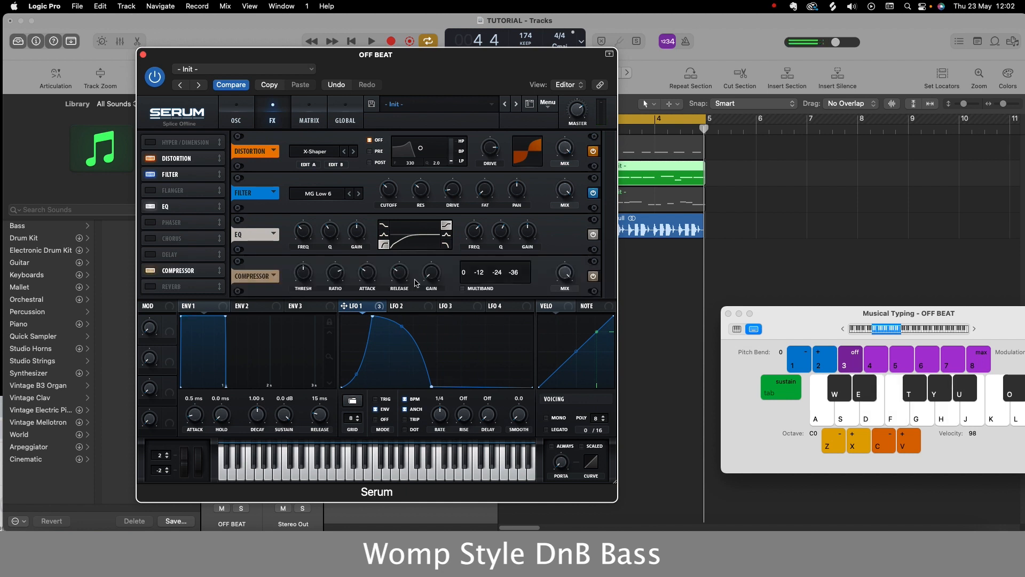
key("h")
left_click(236, 115)
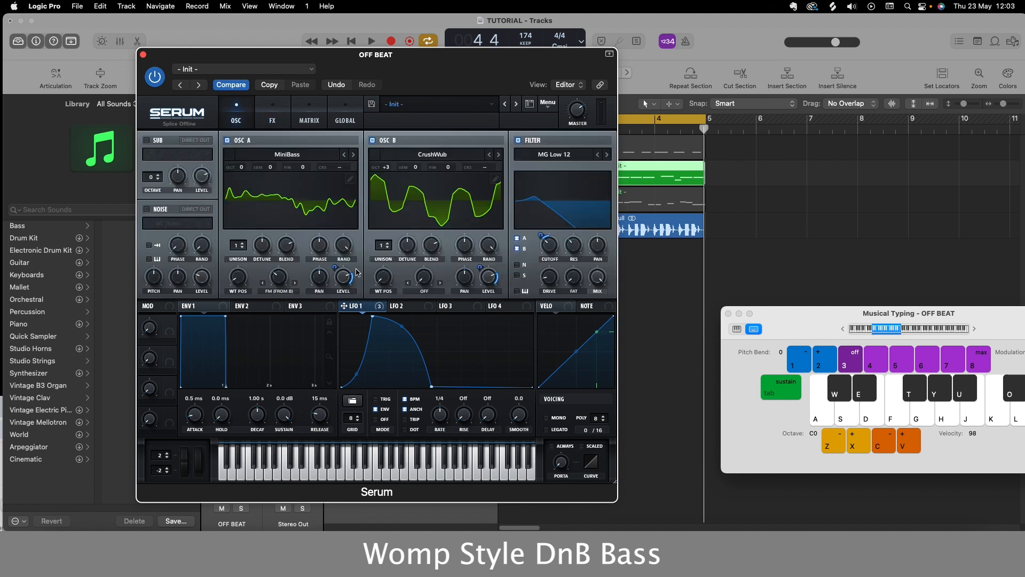
left_click(147, 141)
left_click(195, 141)
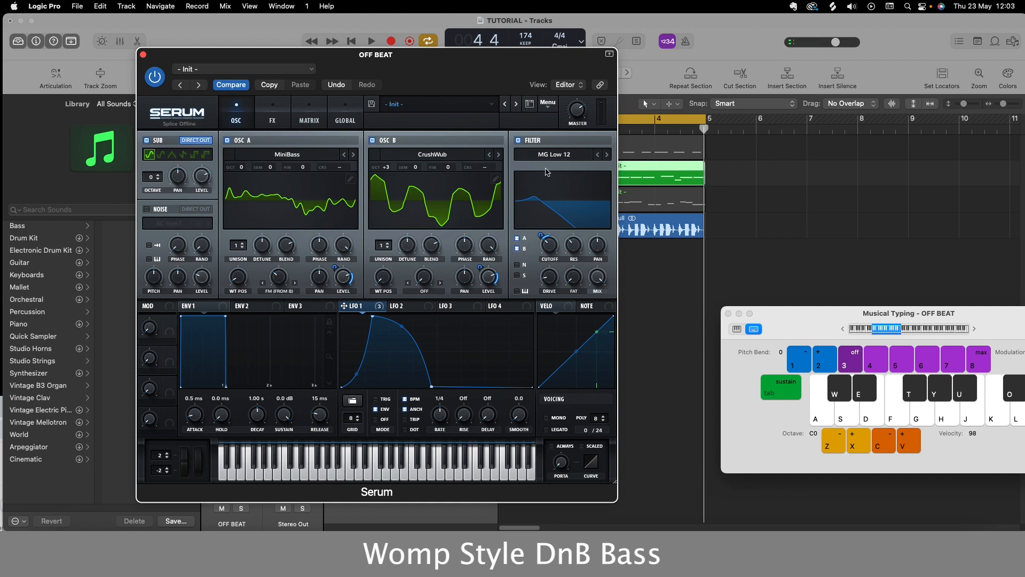
- Play the OFF BEAT bass pattern with the drum loop to audition the patch in context
left_click_drag(541, 61, 445, 90)
key("space")
left_click_drag(223, 88, 241, 64)
key("space")
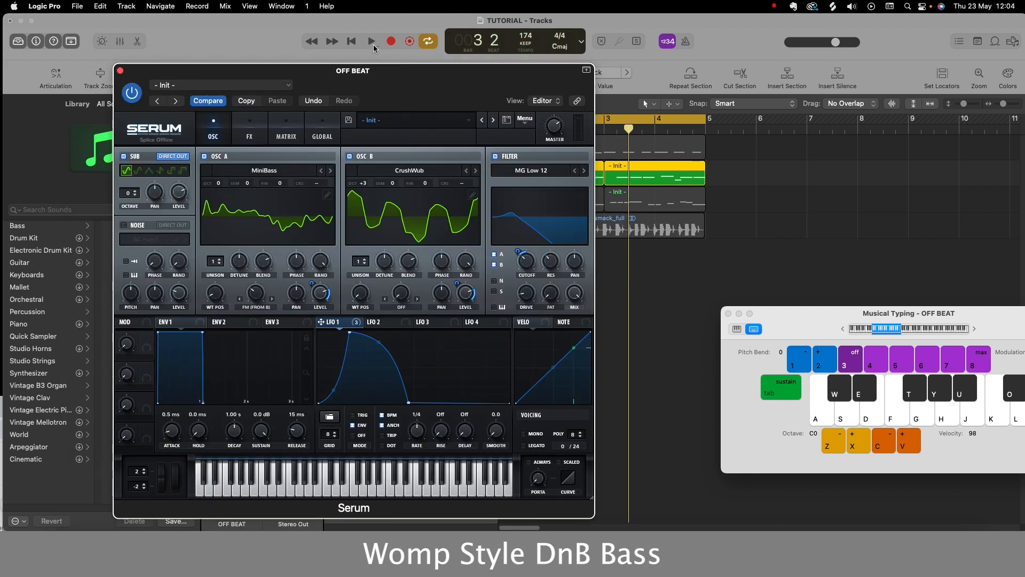
- Switch the distortion type to Diode 2 during loop playback, and return to the oscillator page
left_click(371, 43)
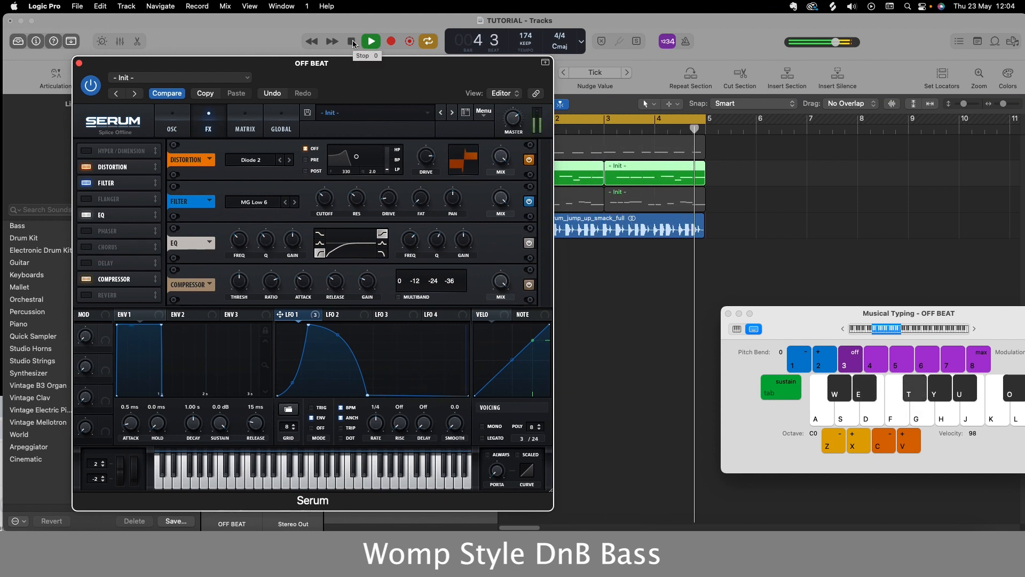
left_click(352, 42)
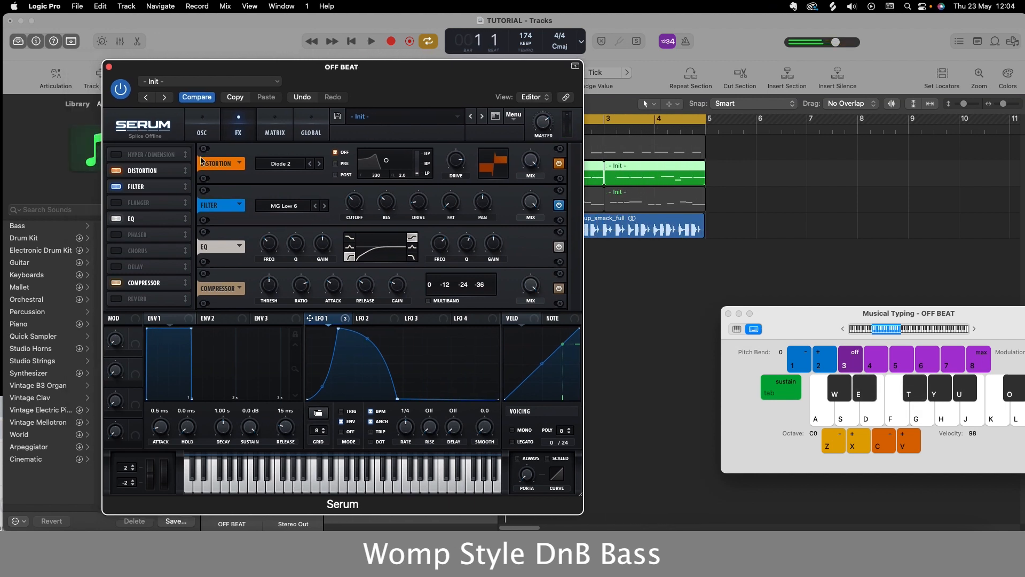
left_click(206, 135)
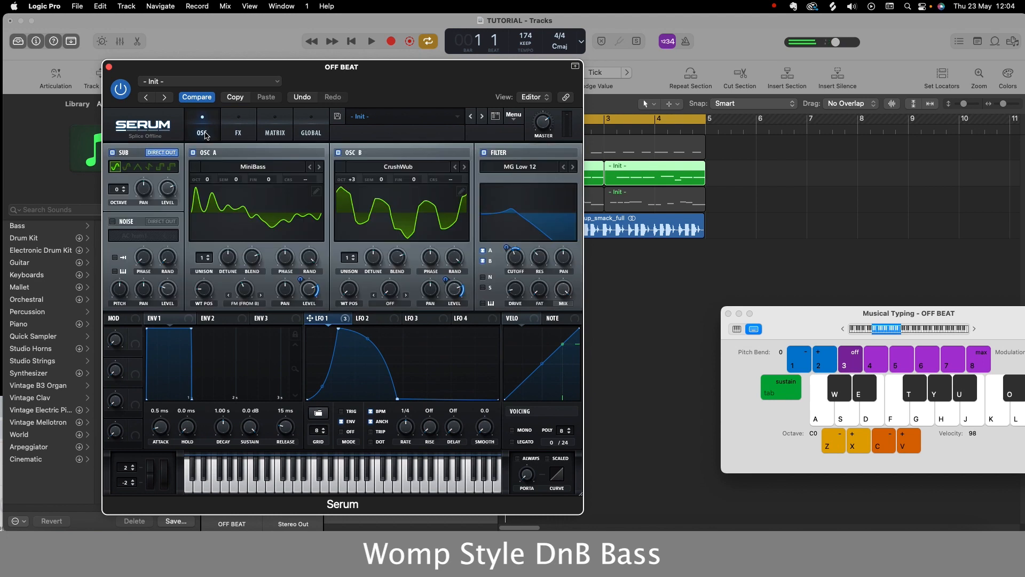
- Move the plugin window aside to uncover the track list, and play the NORMAL bass pattern with the drums
left_click_drag(320, 73, 410, 71)
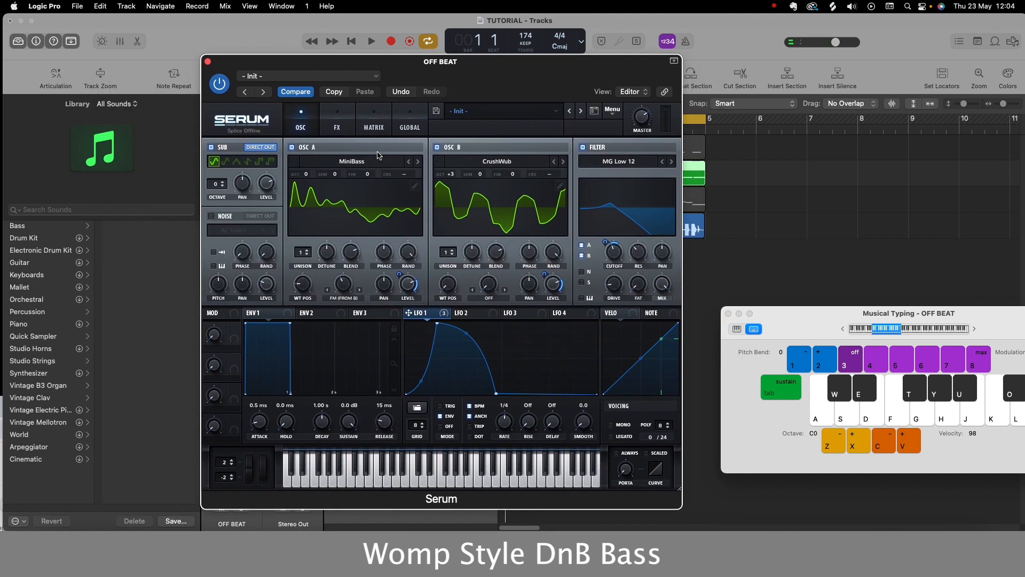
left_click_drag(510, 64, 457, 60)
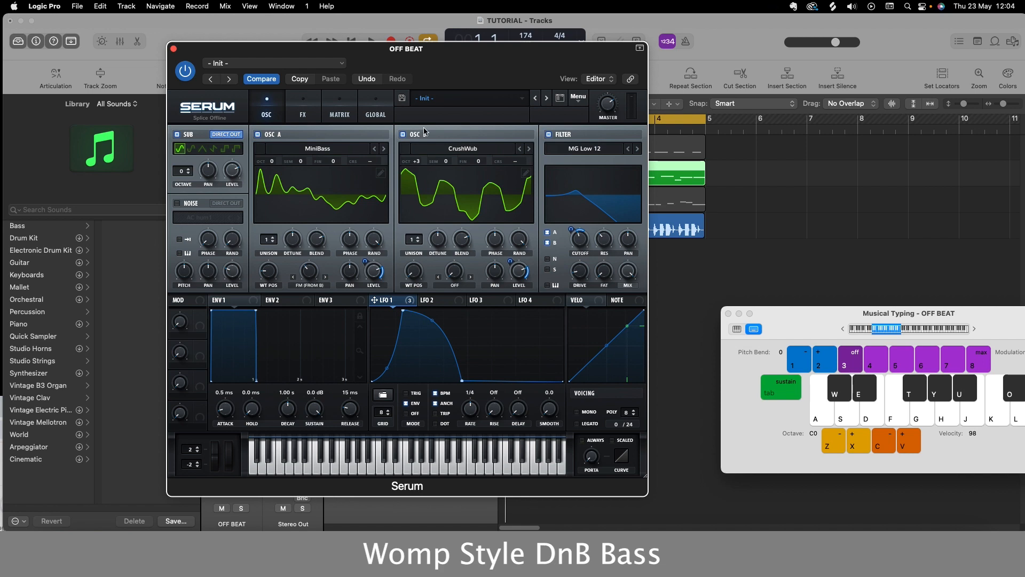
left_click_drag(352, 55, 213, 87)
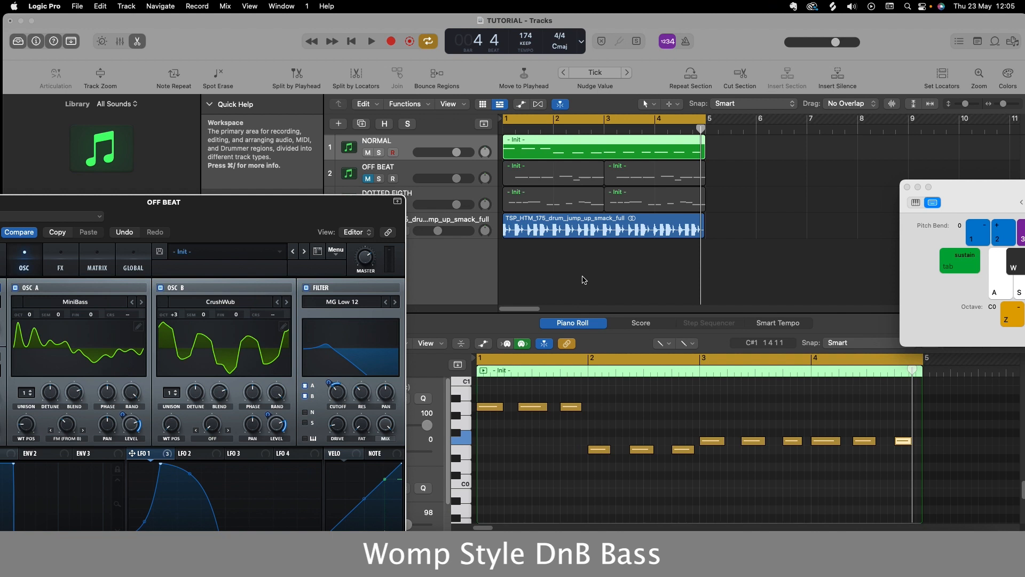
left_click_drag(368, 202, 298, 213)
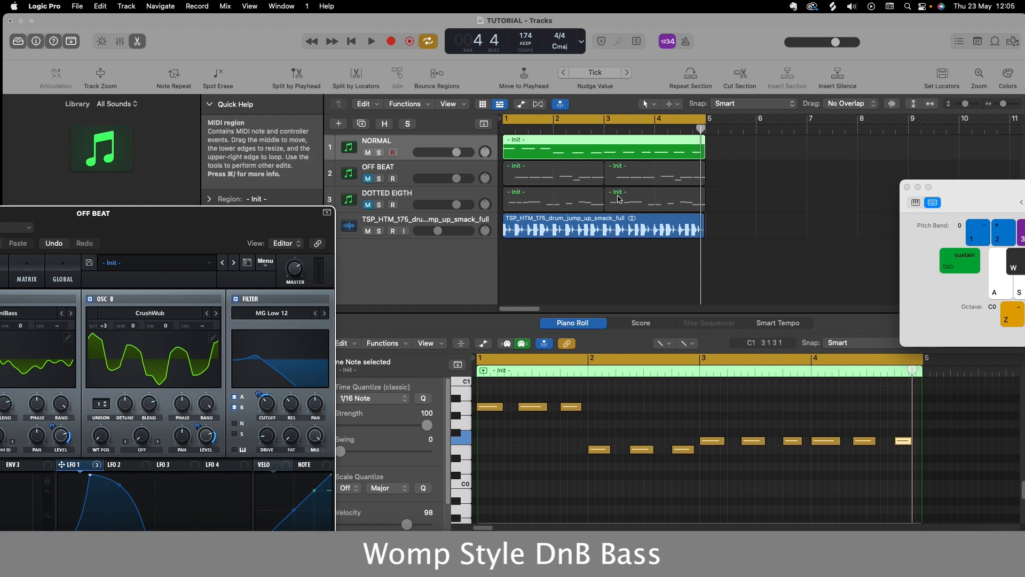
left_click(372, 42)
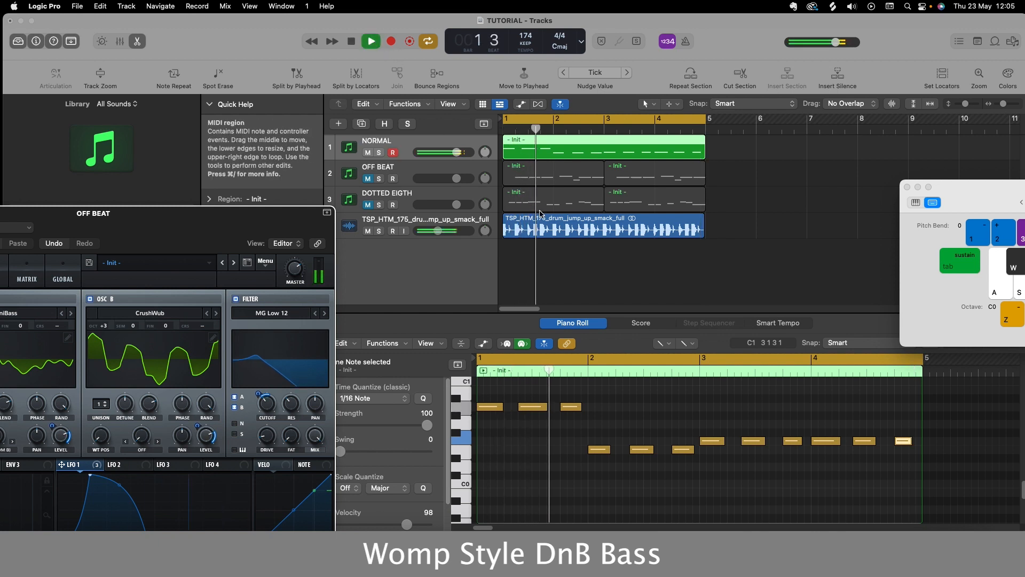
left_click(349, 40)
- Select the OFF BEAT track to review its pattern, mute it, and unmute the DOTTED EIGTH track
left_click(395, 170)
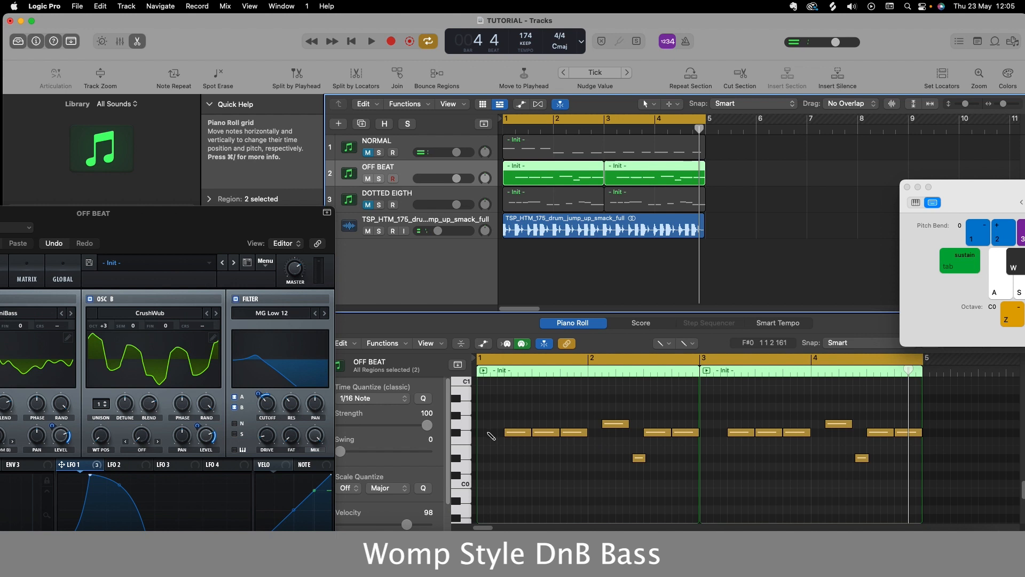
left_click(368, 178)
left_click(368, 205)
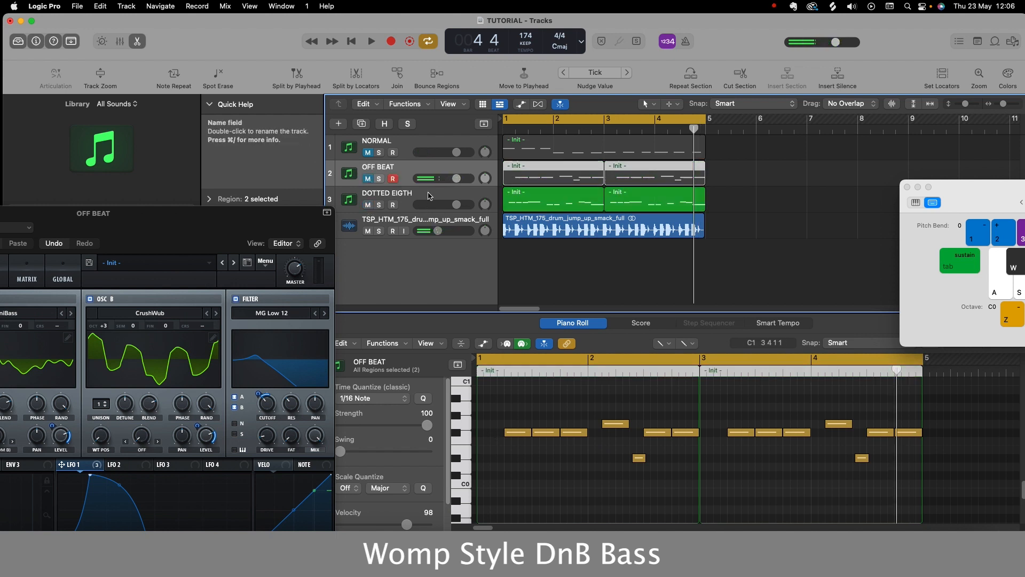
- Select the DOTTED EIGTH regions and play that bass pattern together with the drum loop
left_click(540, 207)
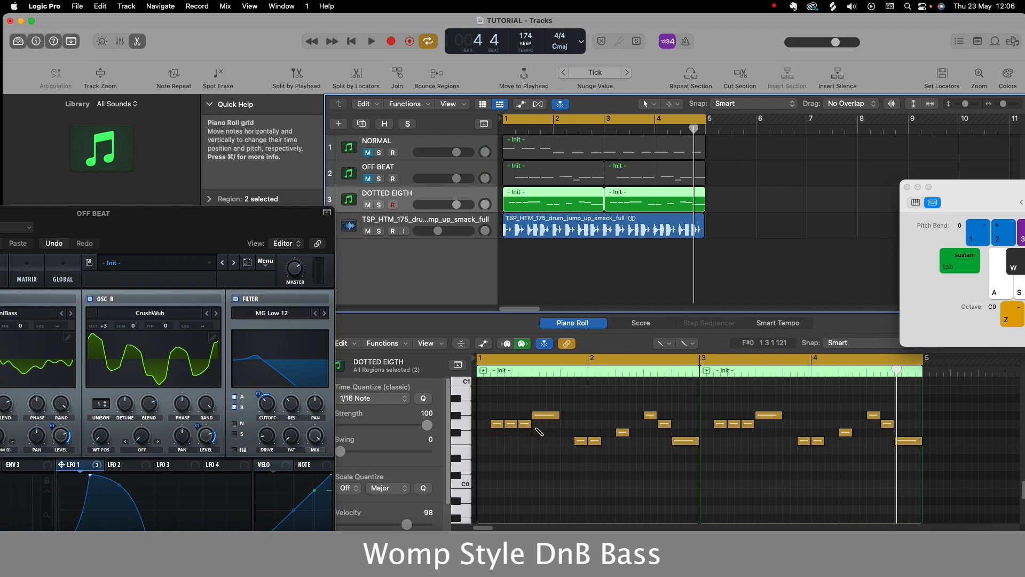
left_click(377, 43)
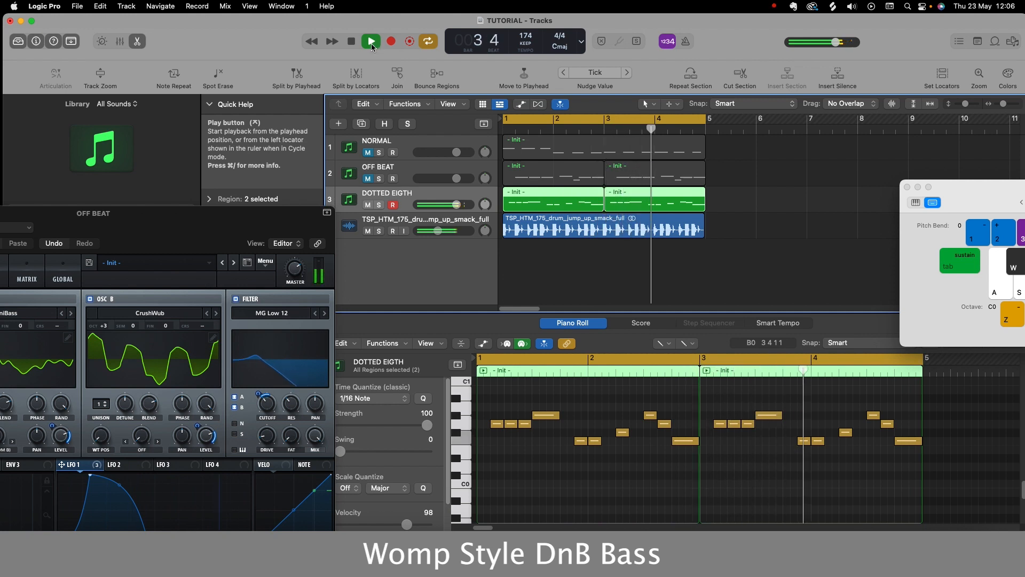
left_click(353, 44)
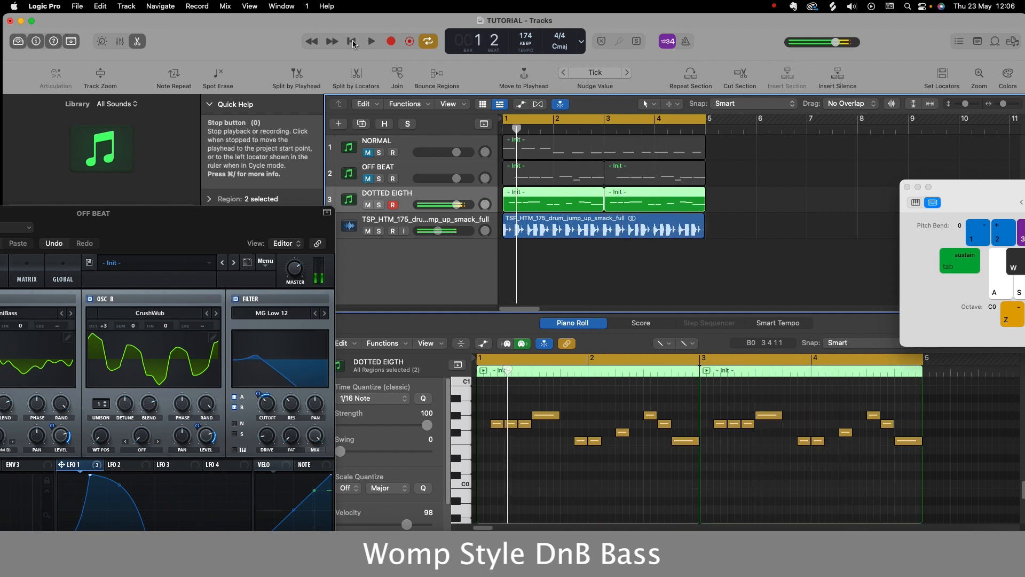